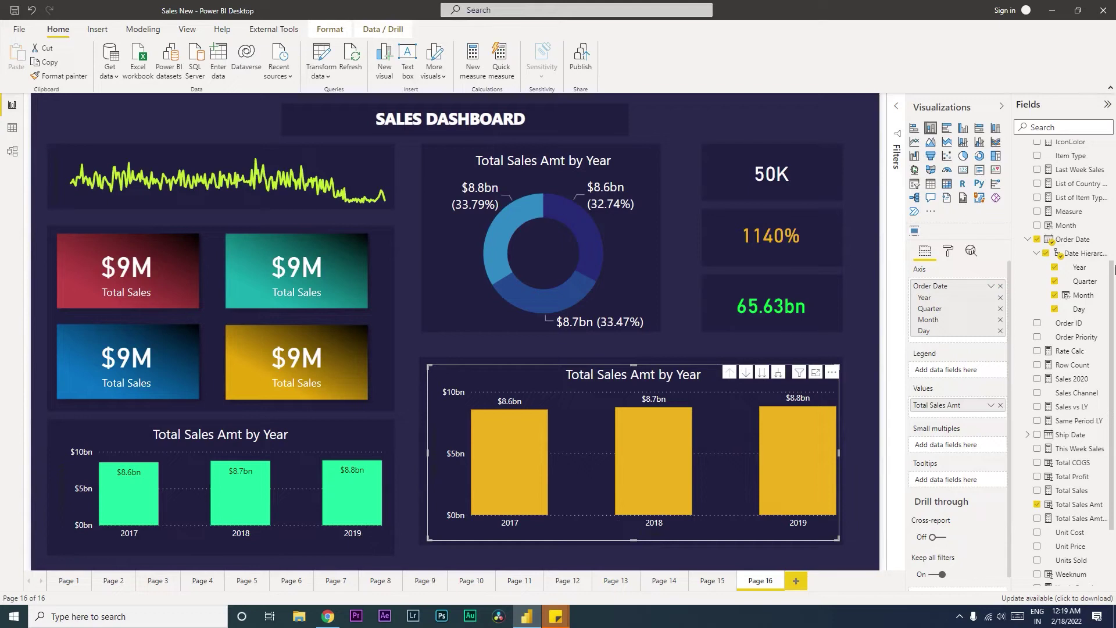
- Add a WeekNumber column to 50000 Sales Records: WEEKNUM('50000 Sales Records'[Order Date],1)
scroll(1076, 232, "up", 5)
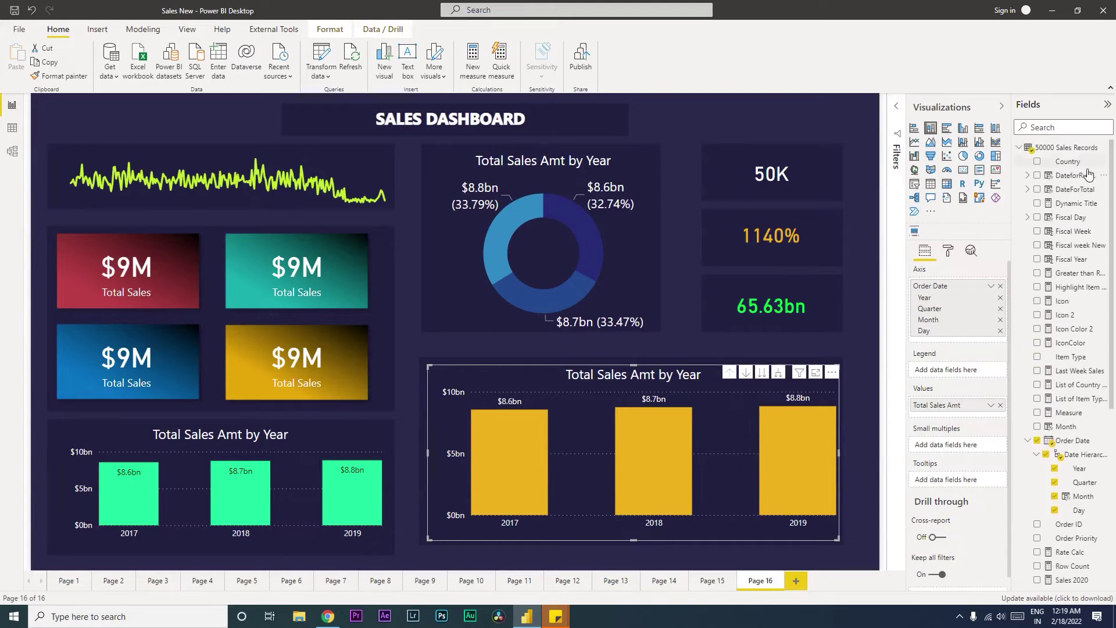
left_click(1104, 149)
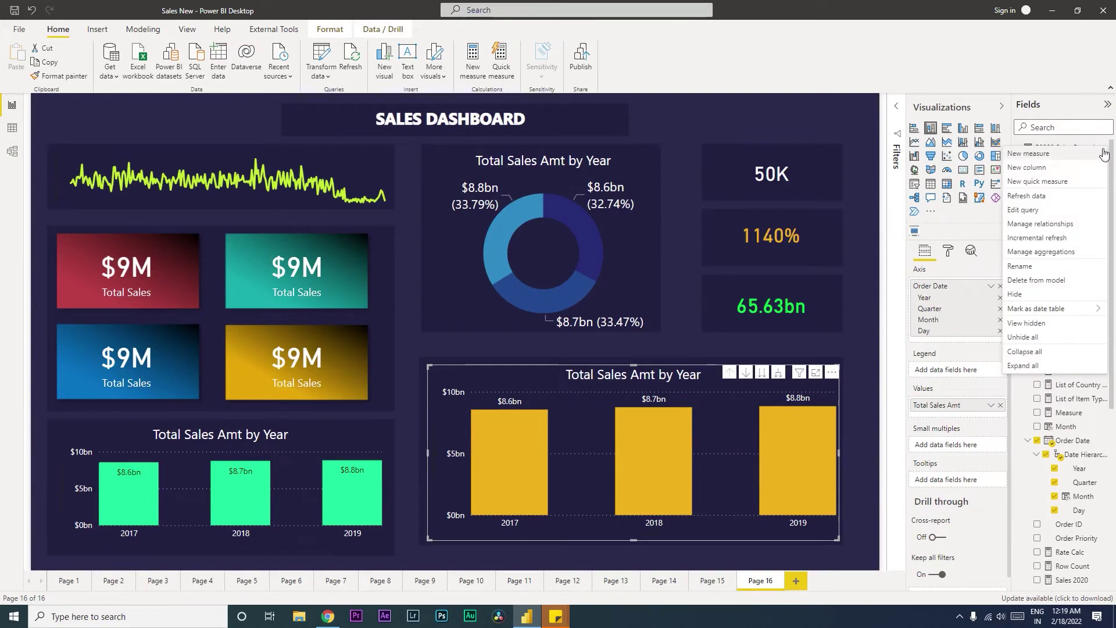
left_click(1040, 168)
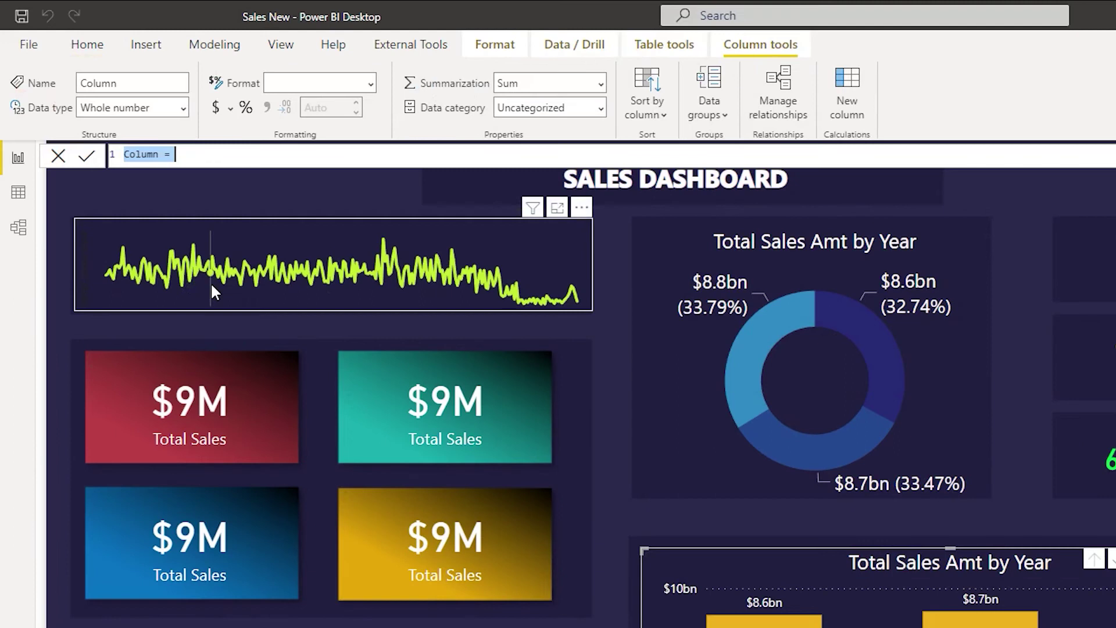
type("W")
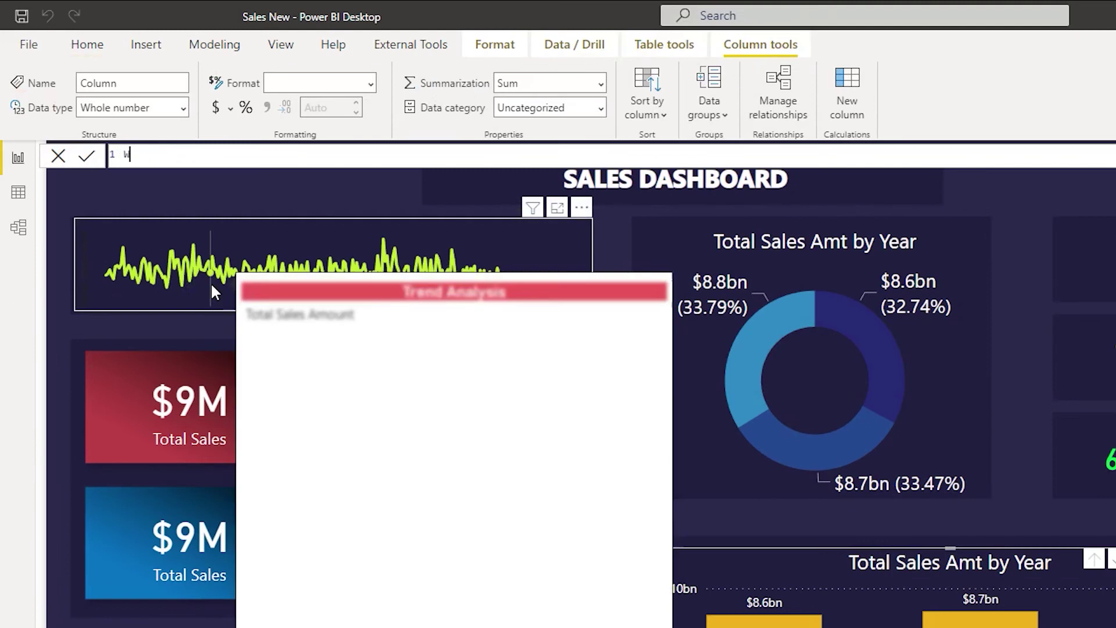
type("eekNumber ")
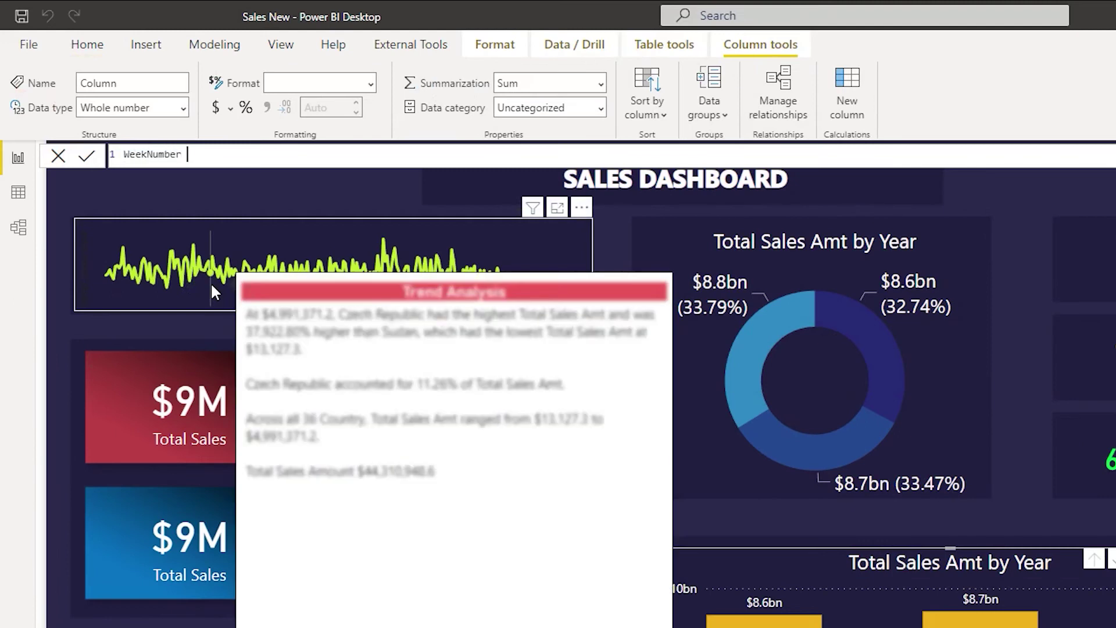
type("= ")
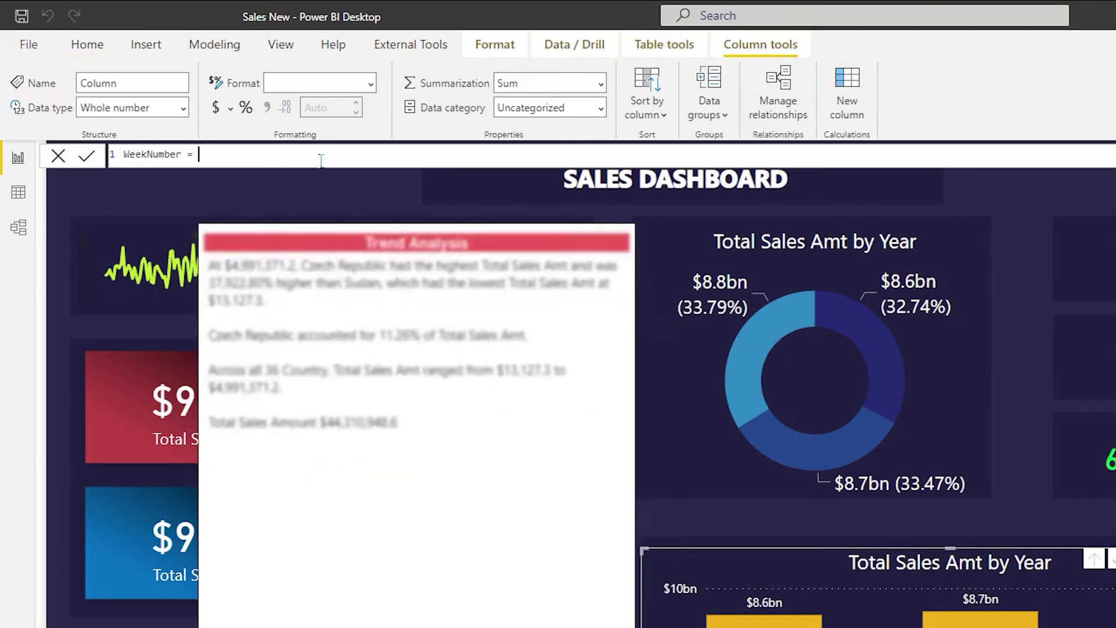
type("wee")
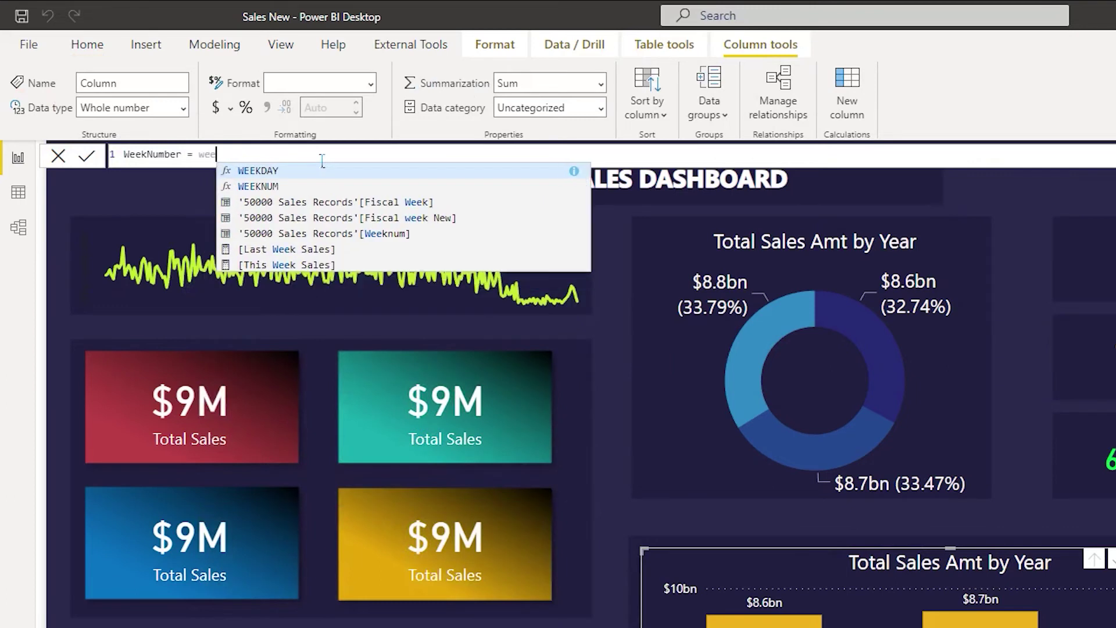
key("Down")
key("Tab")
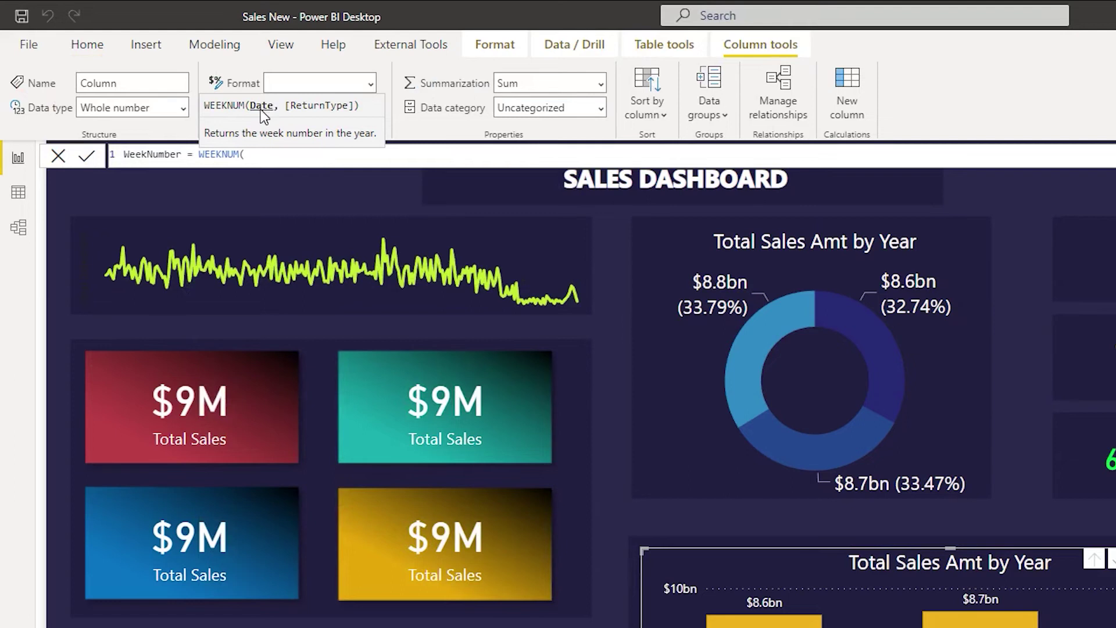
type("order")
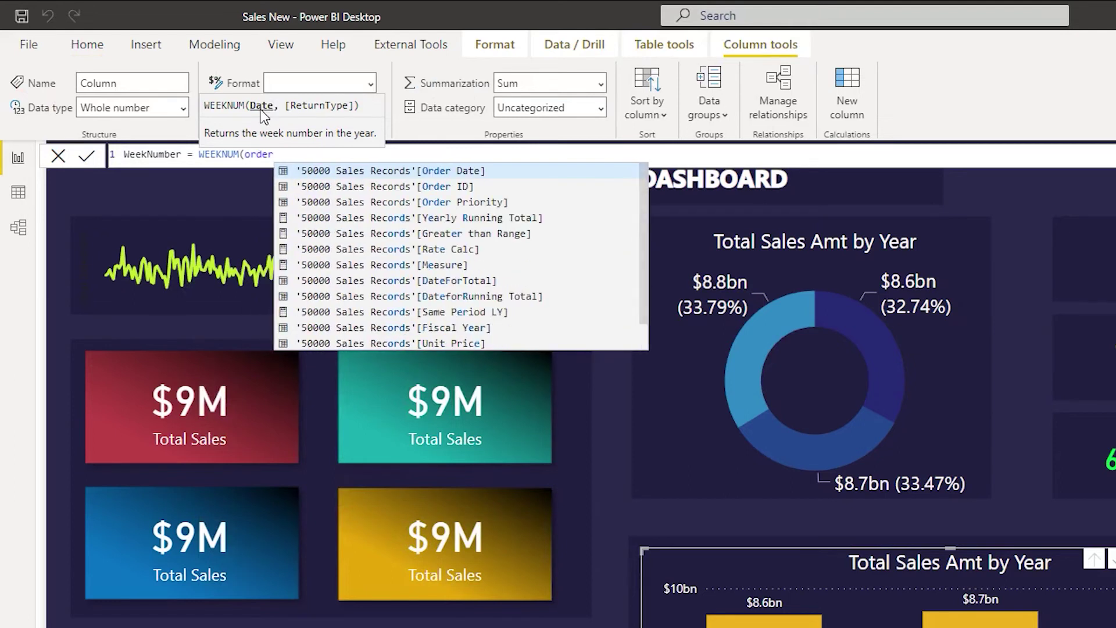
key("Tab")
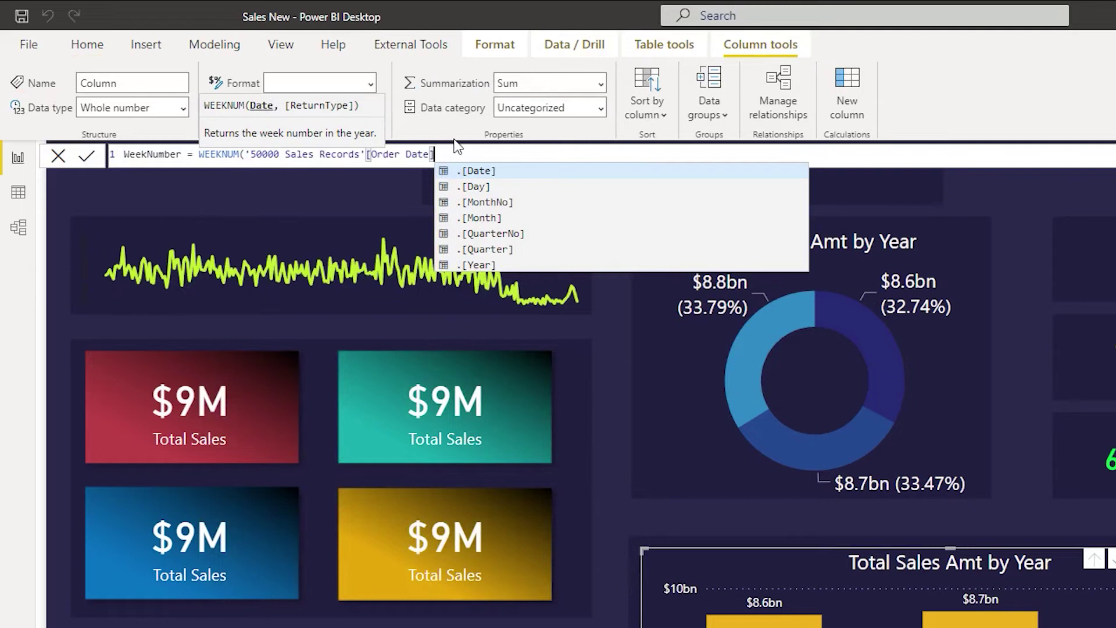
type(",")
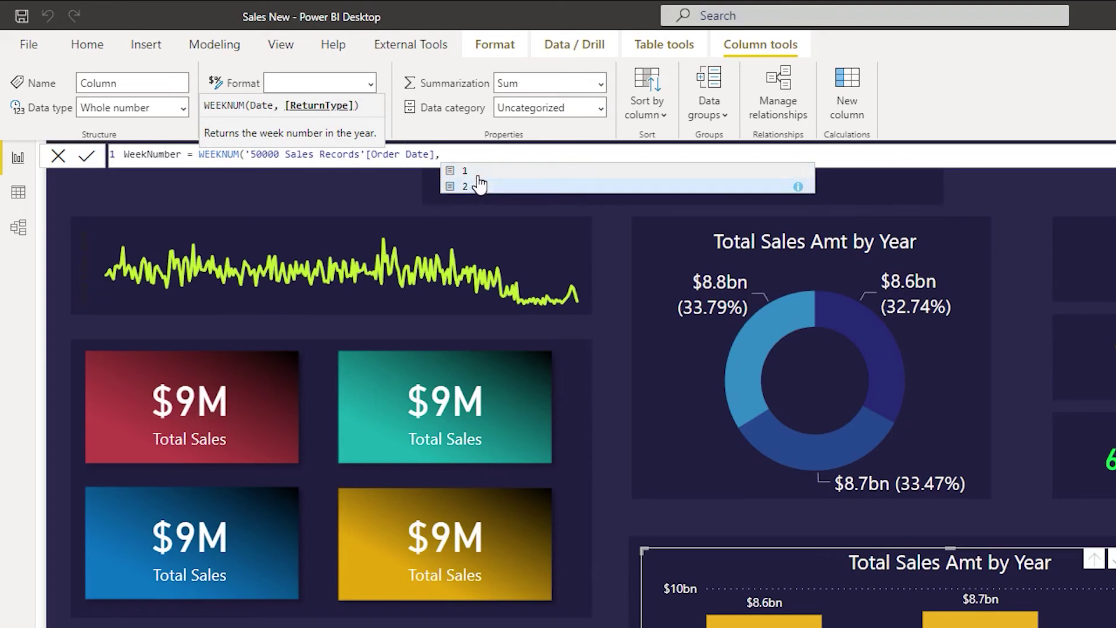
type("1")
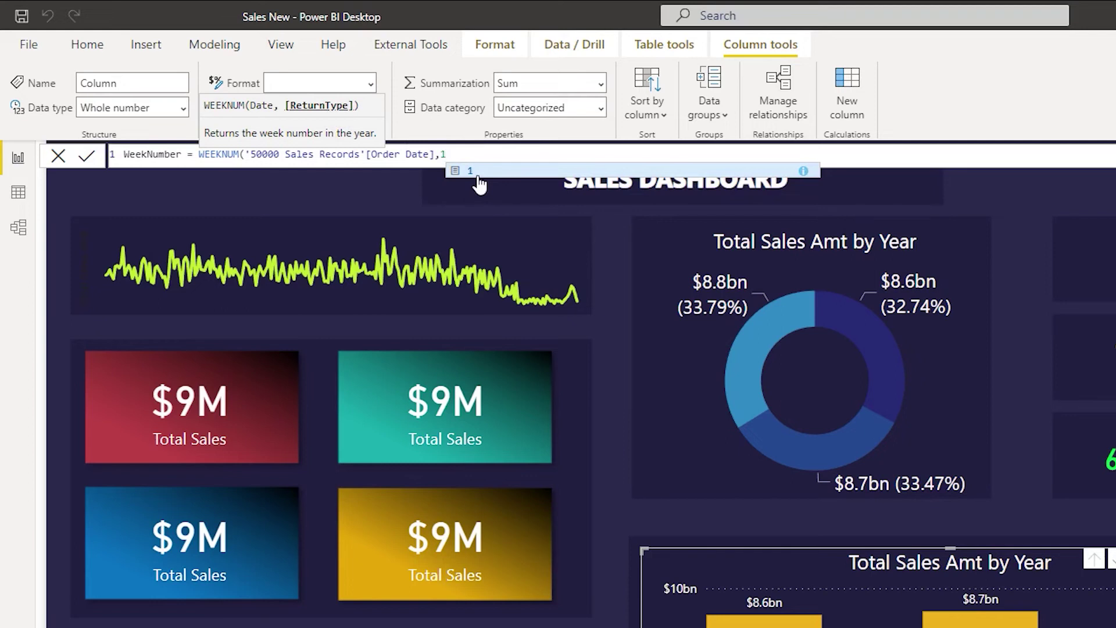
type(")")
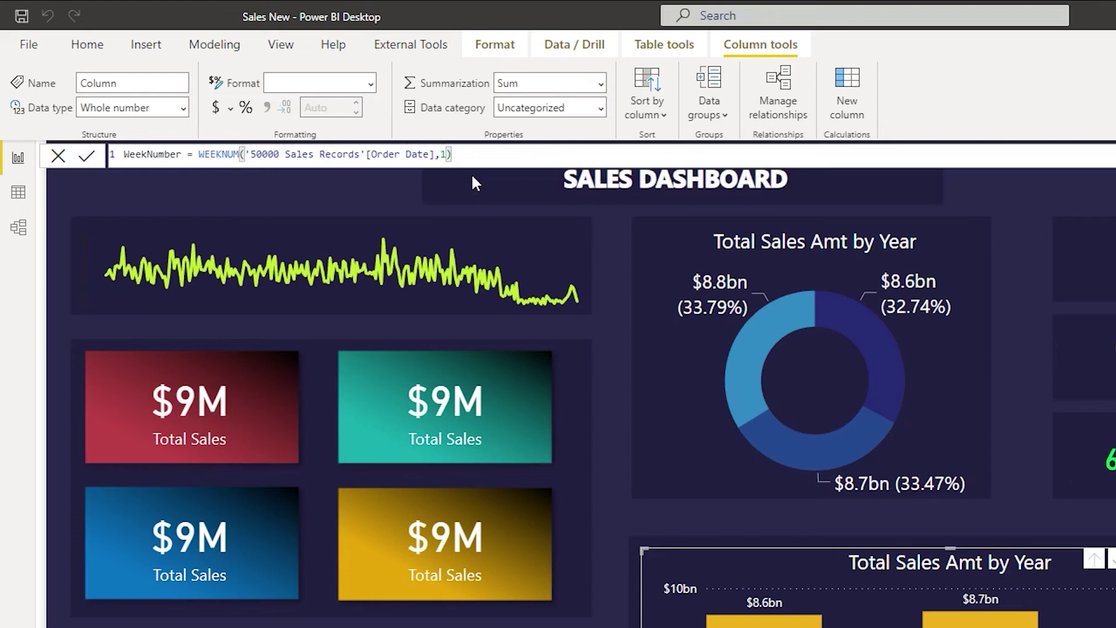
key("Return")
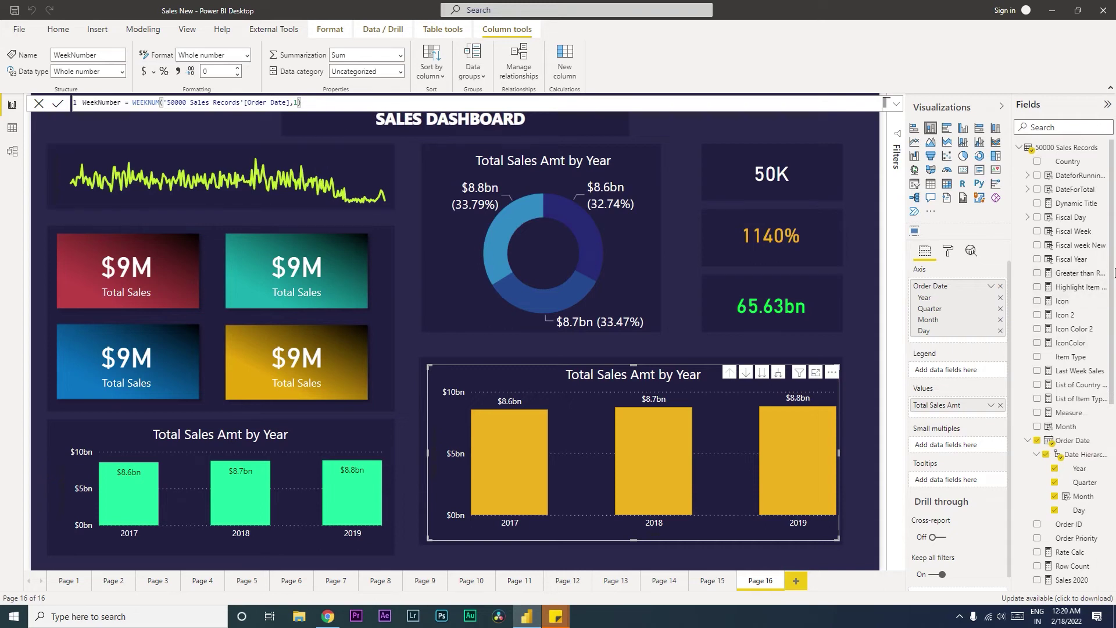
- Clear the Order Date date hierarchy from the bar chart's axis
left_click_drag(1112, 312, 1109, 494)
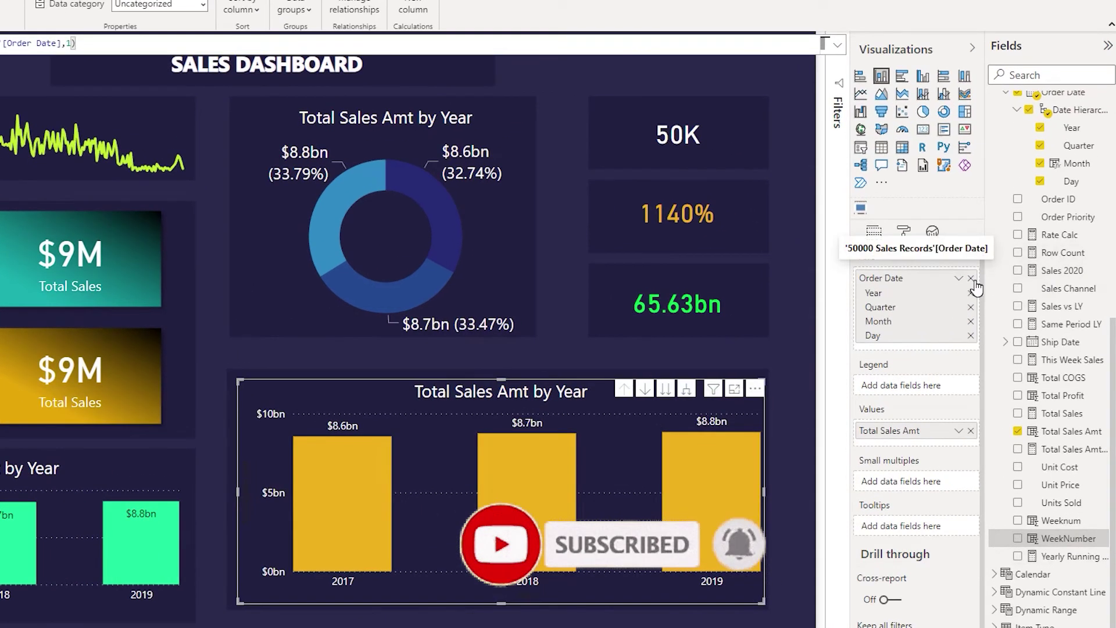
left_click(971, 278)
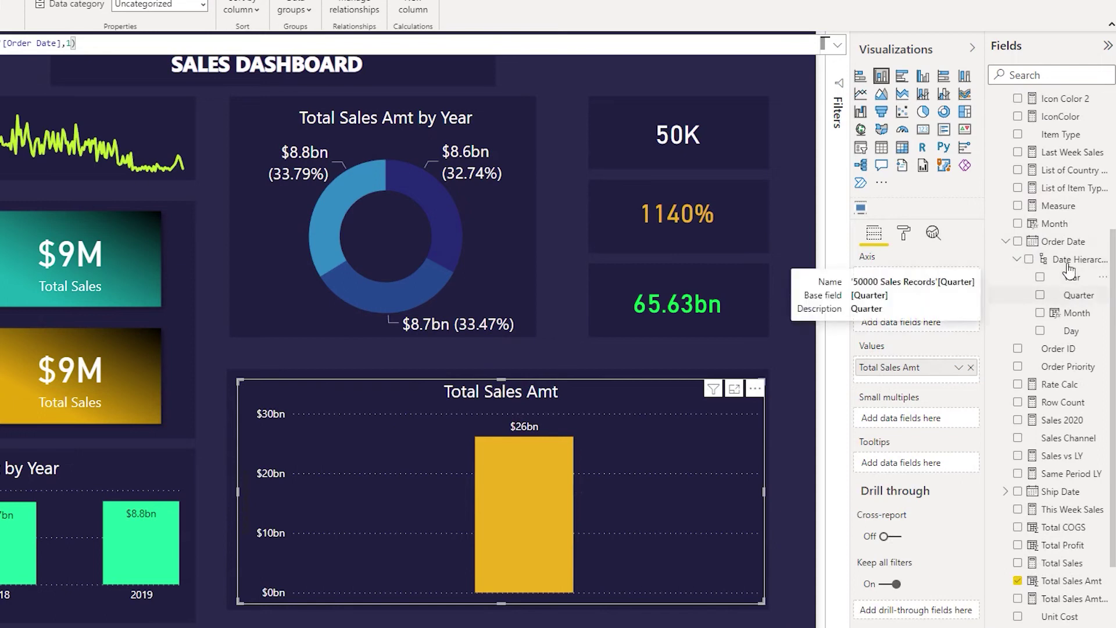
left_click_drag(1068, 241, 933, 287)
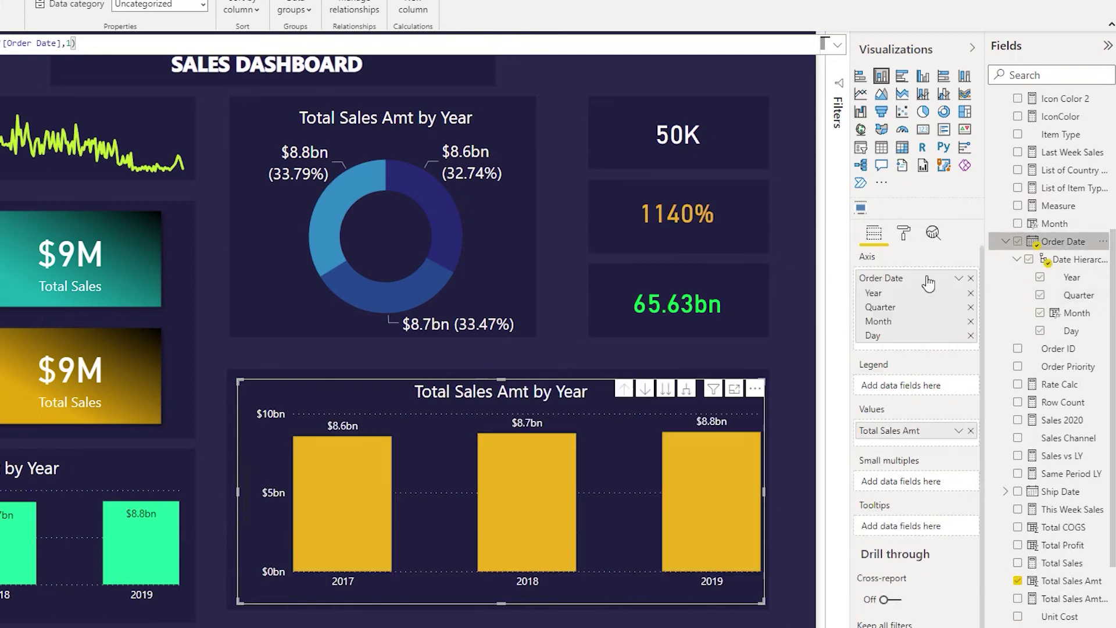
left_click(970, 278)
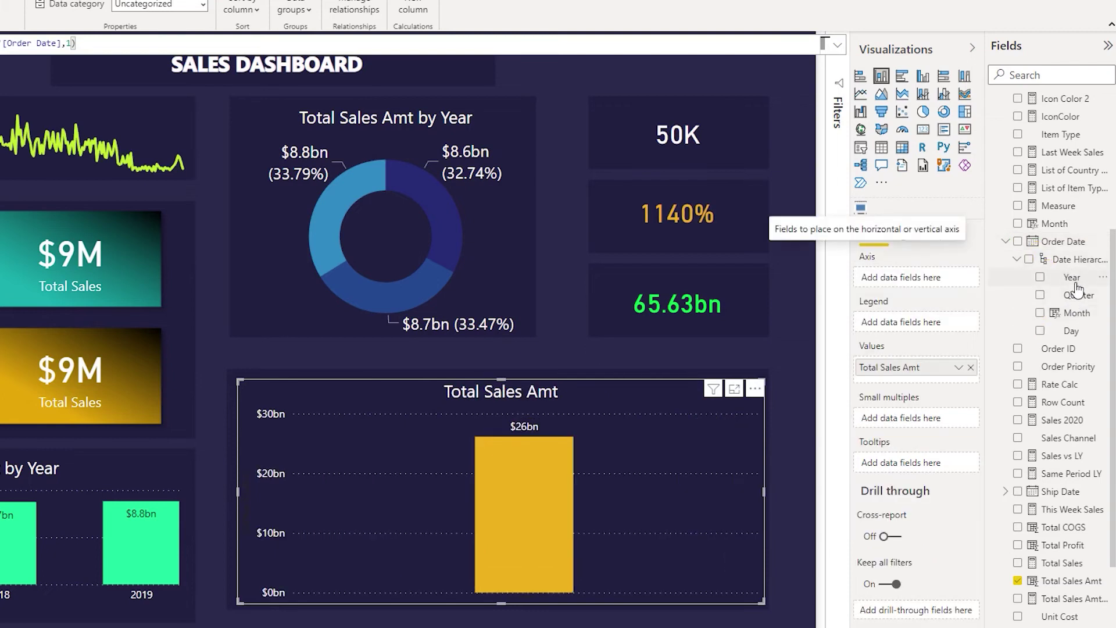
- Place Year, Quarter, Month, WeekNumber and Day on the chart's axis in that order
left_click_drag(1072, 278, 923, 285)
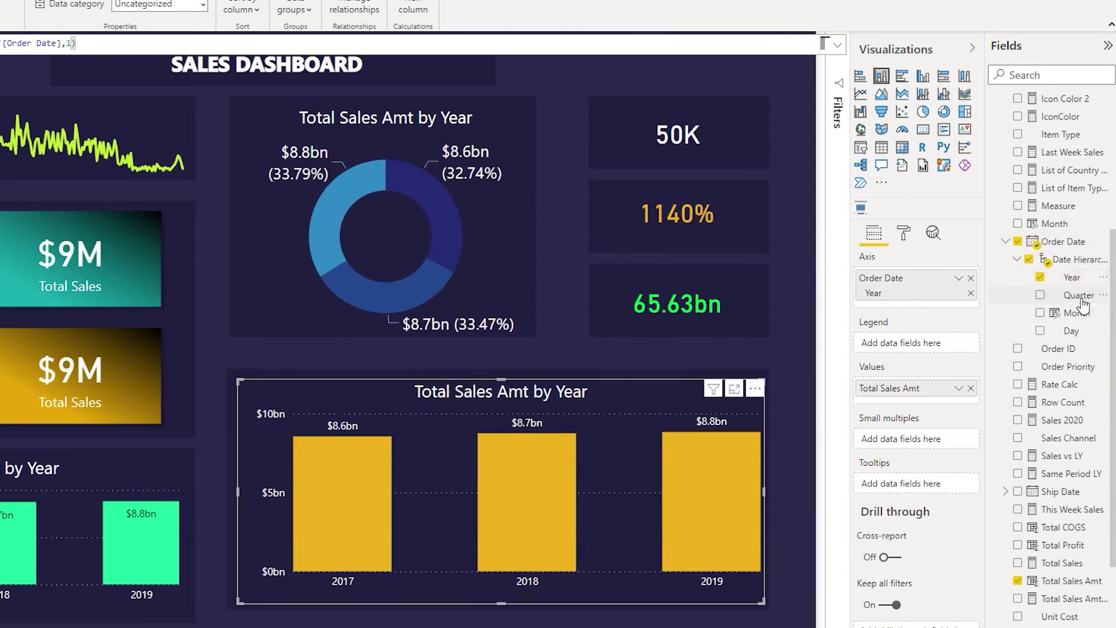
left_click_drag(1080, 300, 915, 306)
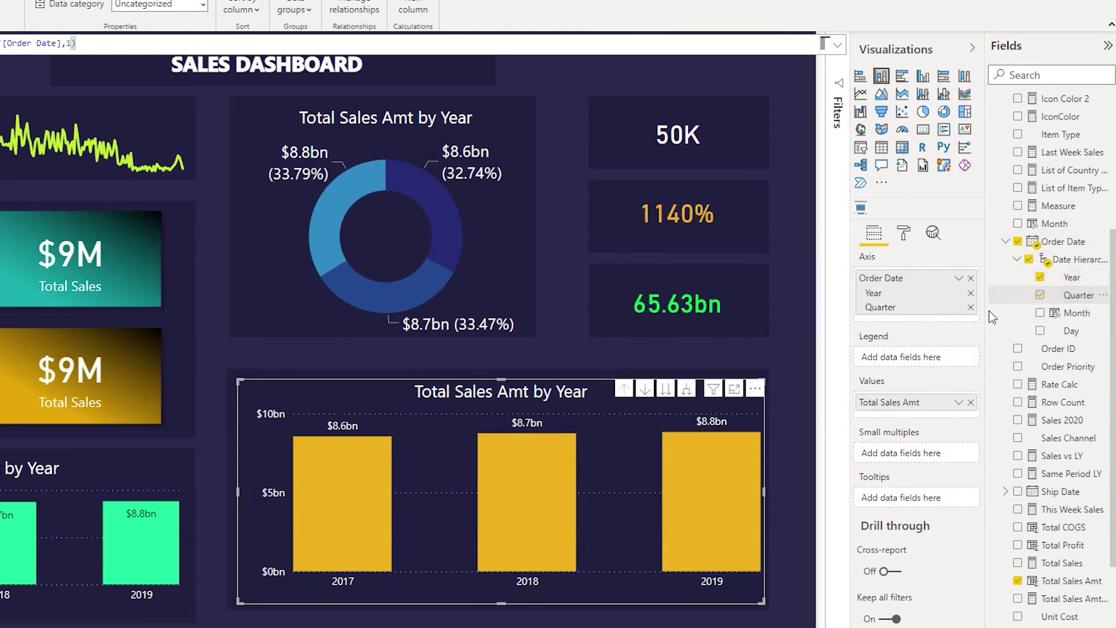
left_click_drag(1065, 322, 915, 319)
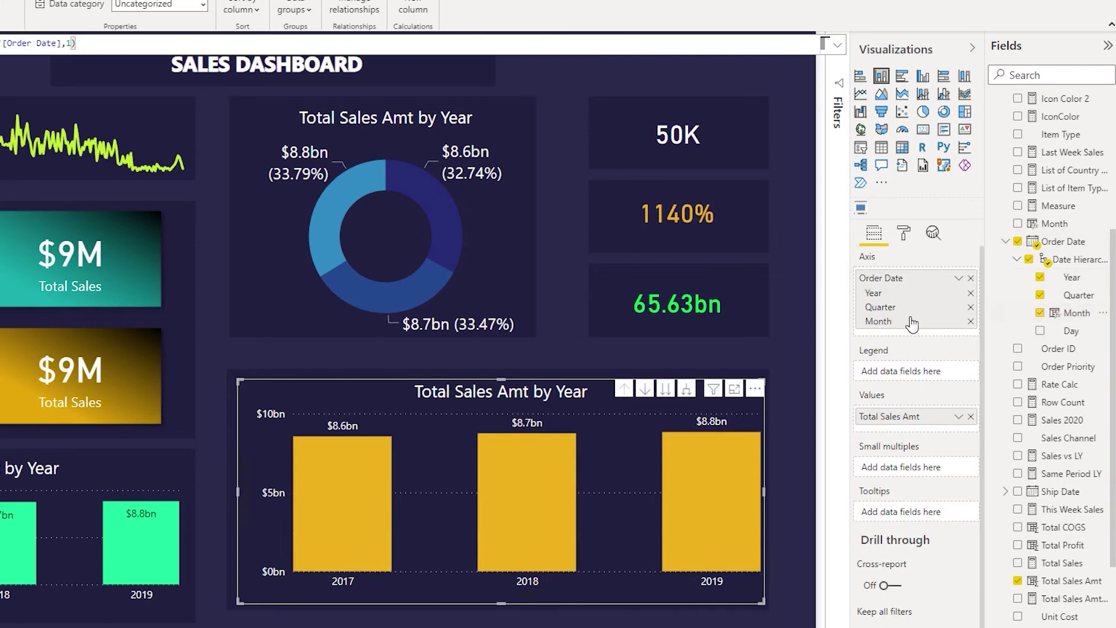
scroll(1087, 576, "down", 3)
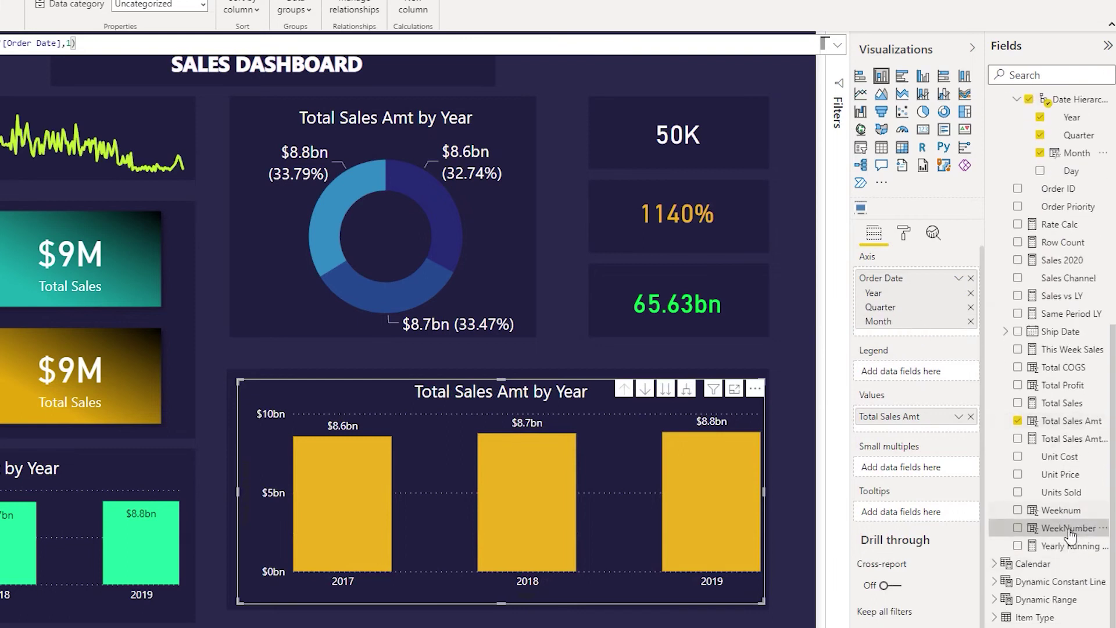
left_click_drag(1068, 529, 915, 334)
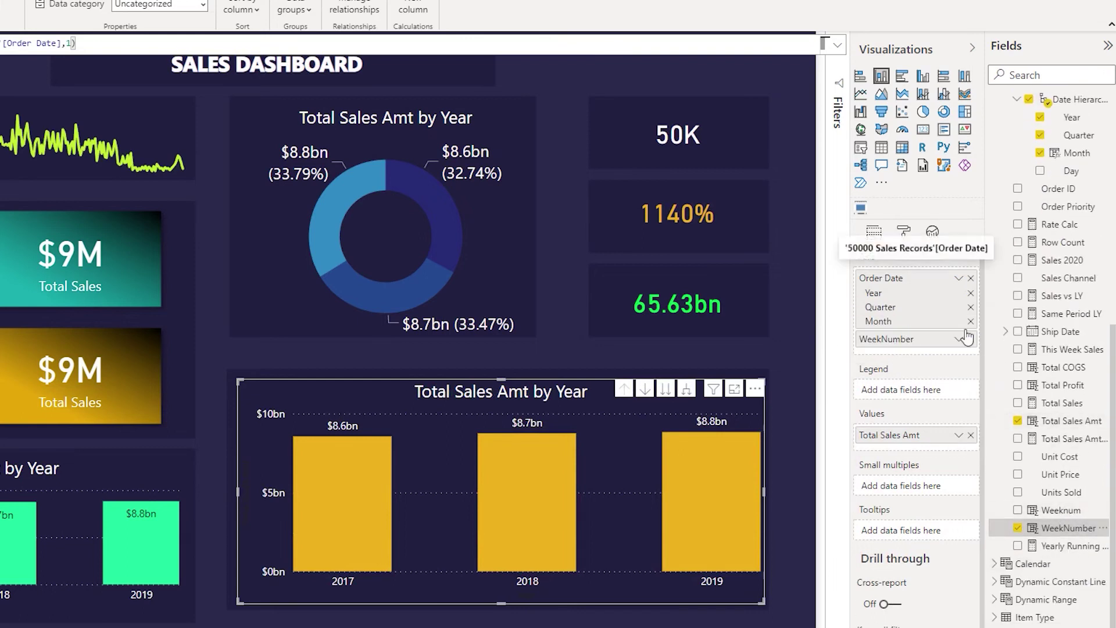
left_click_drag(1071, 171, 929, 344)
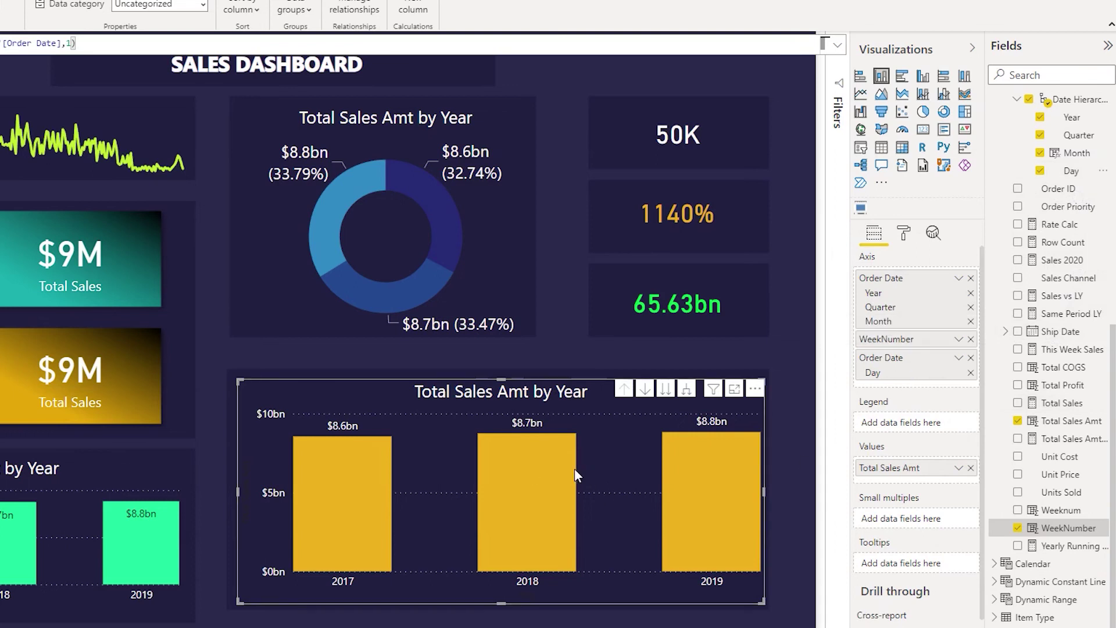
- Drill the chart down from Year through Quarter and Month to WeekNumber
right_click(610, 470)
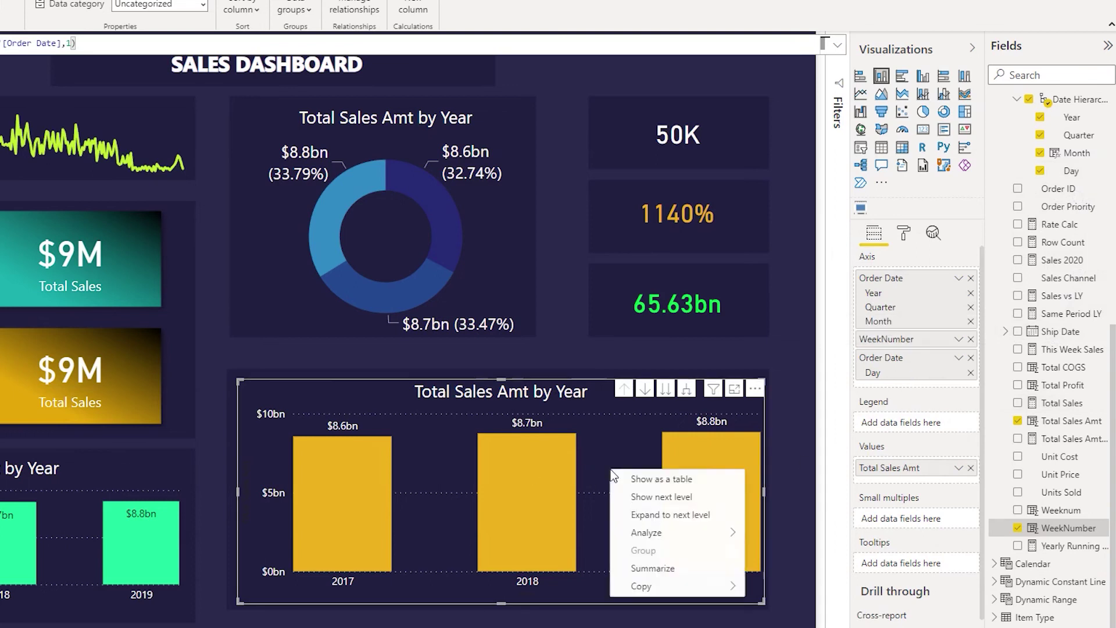
left_click(646, 497)
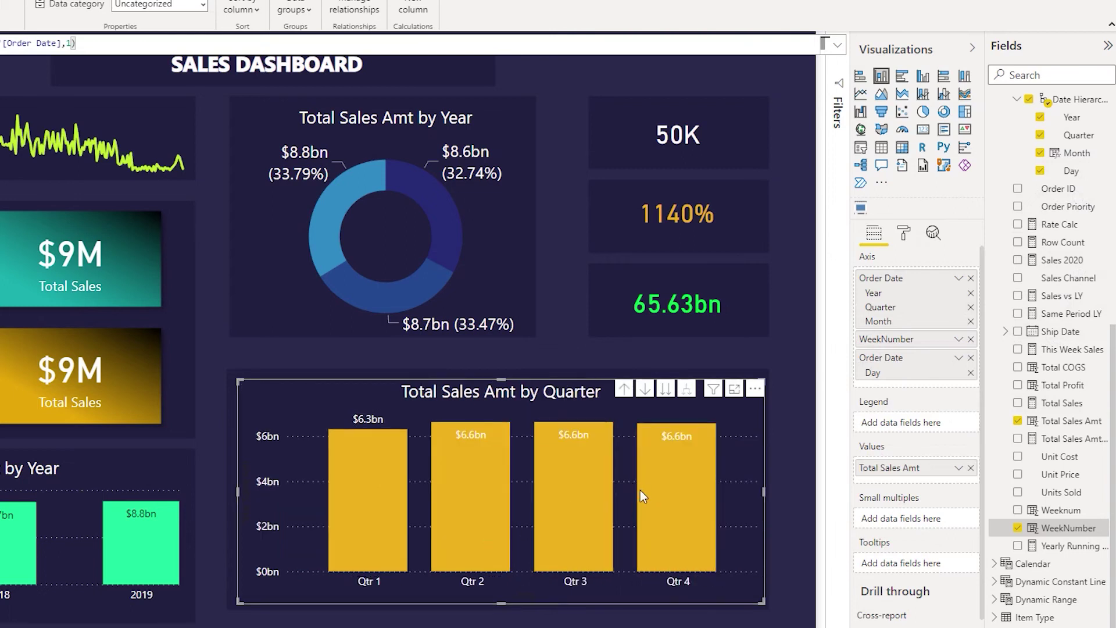
right_click(640, 490)
left_click(662, 504)
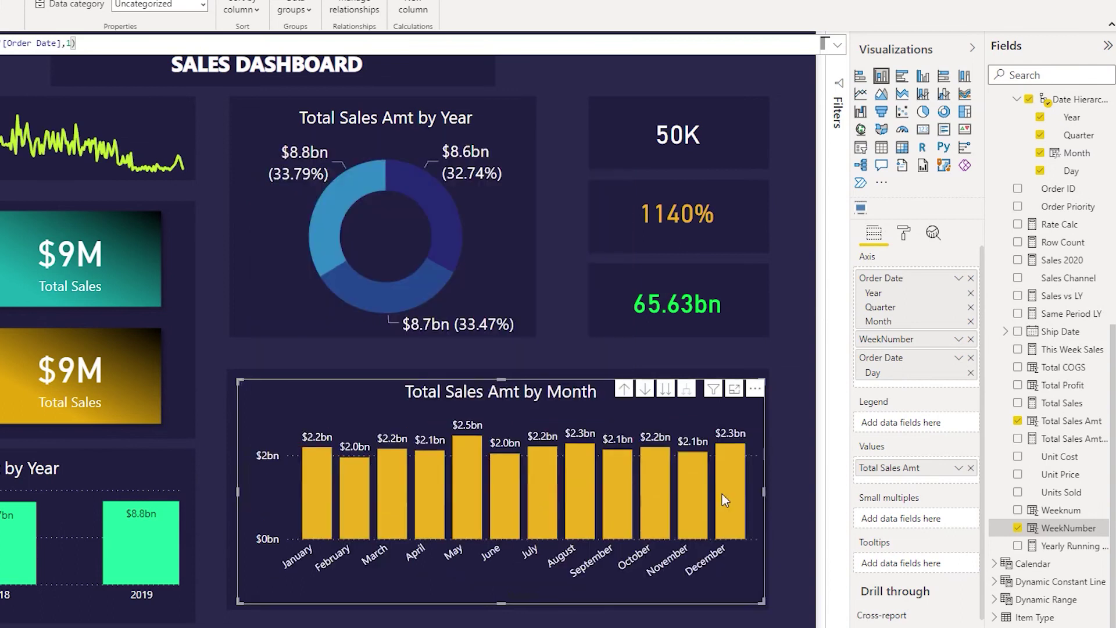
right_click(619, 495)
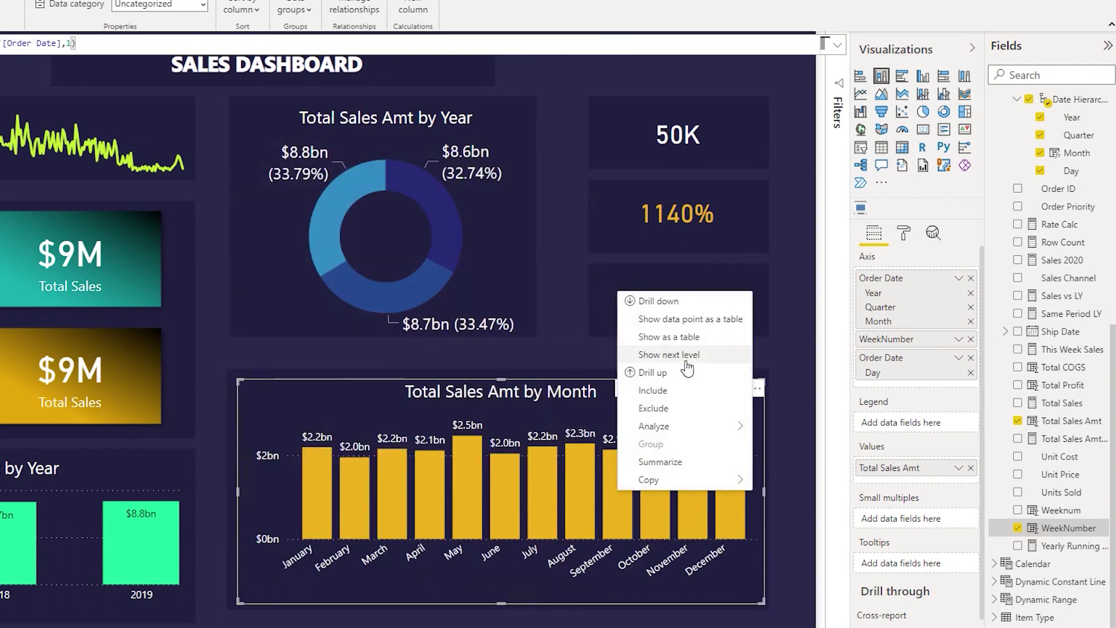
left_click(686, 356)
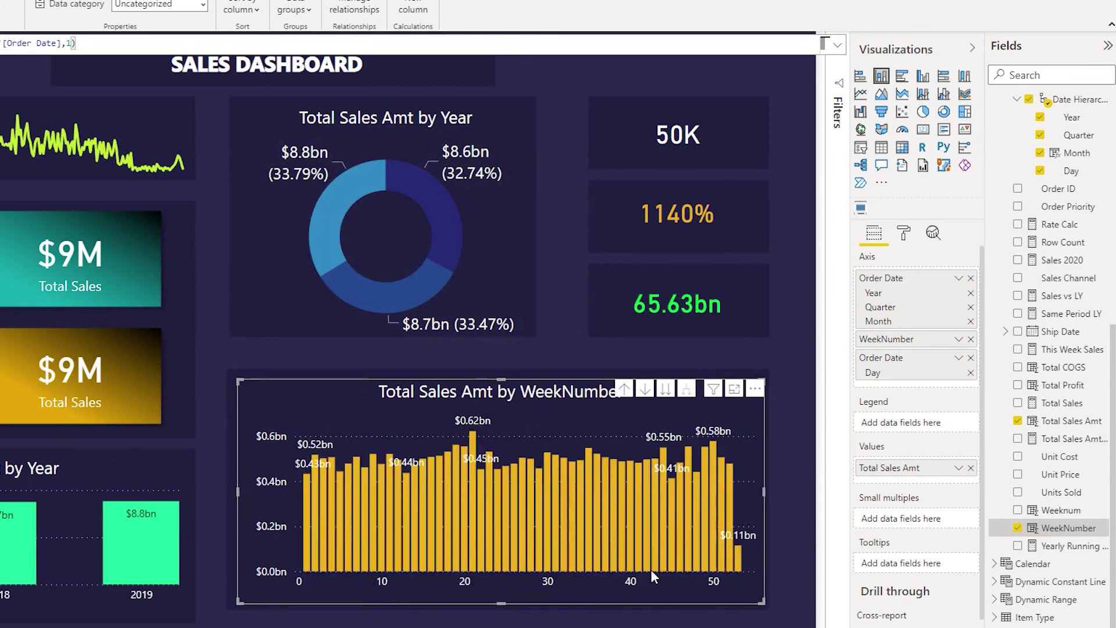
- Drill further to Day, then drill back up to WeekNumber
right_click(592, 439)
left_click(618, 465)
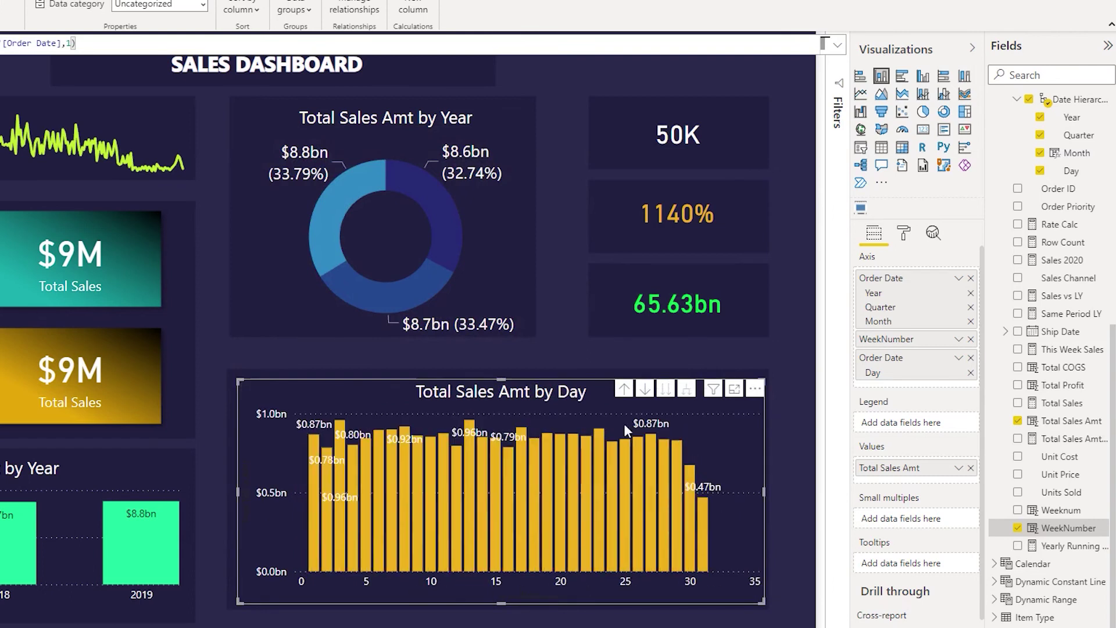
left_click(624, 388)
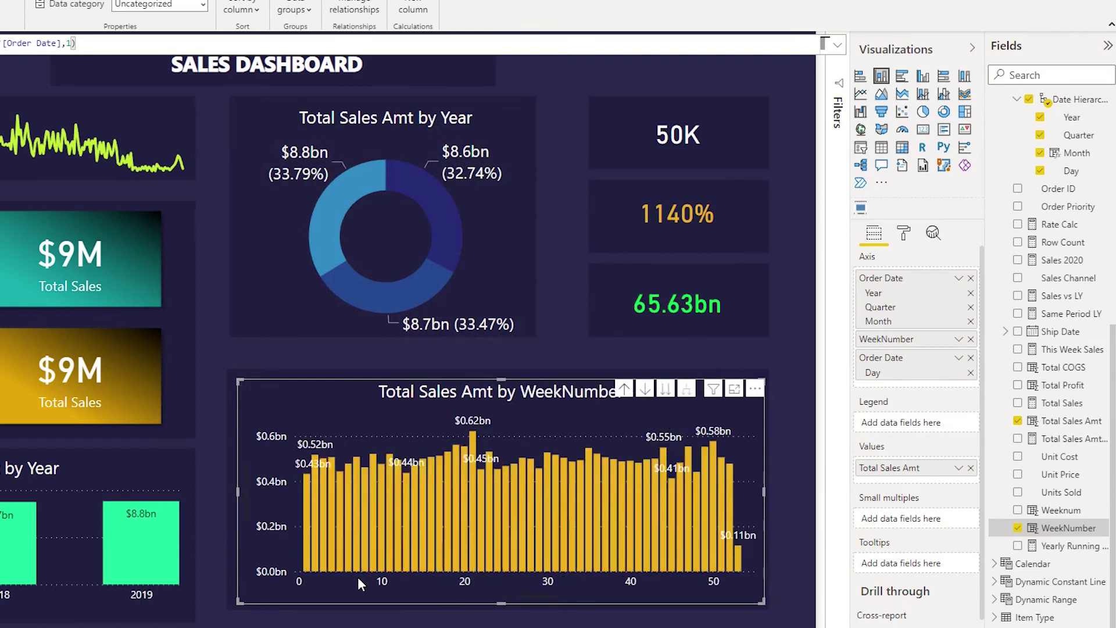
- Set the chart's X axis type to Categorical in the Format pane
left_click(905, 233)
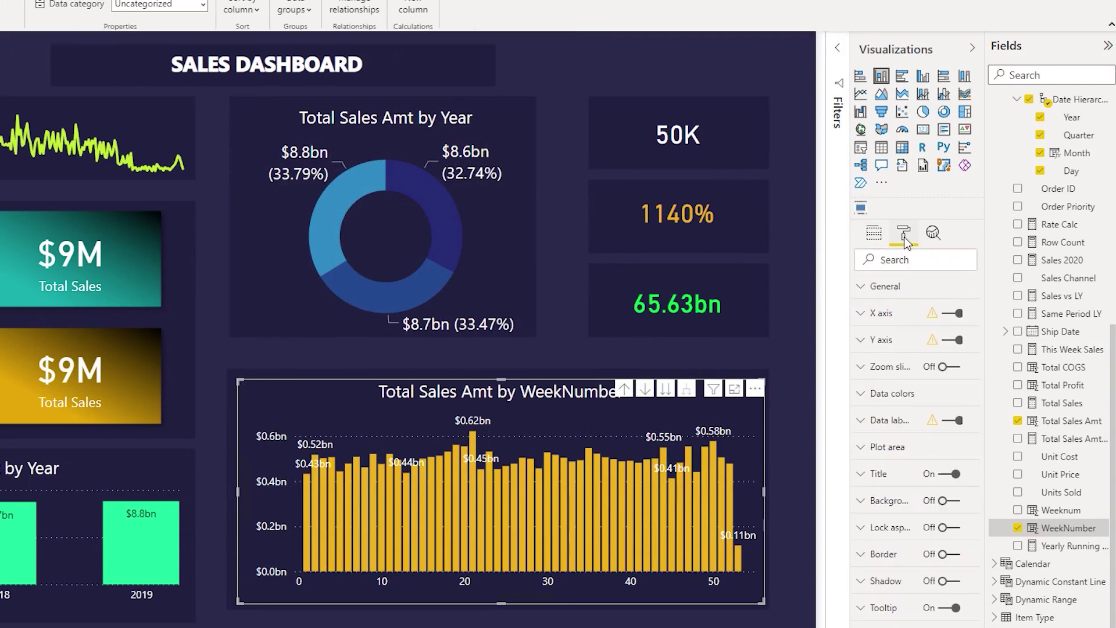
left_click(873, 319)
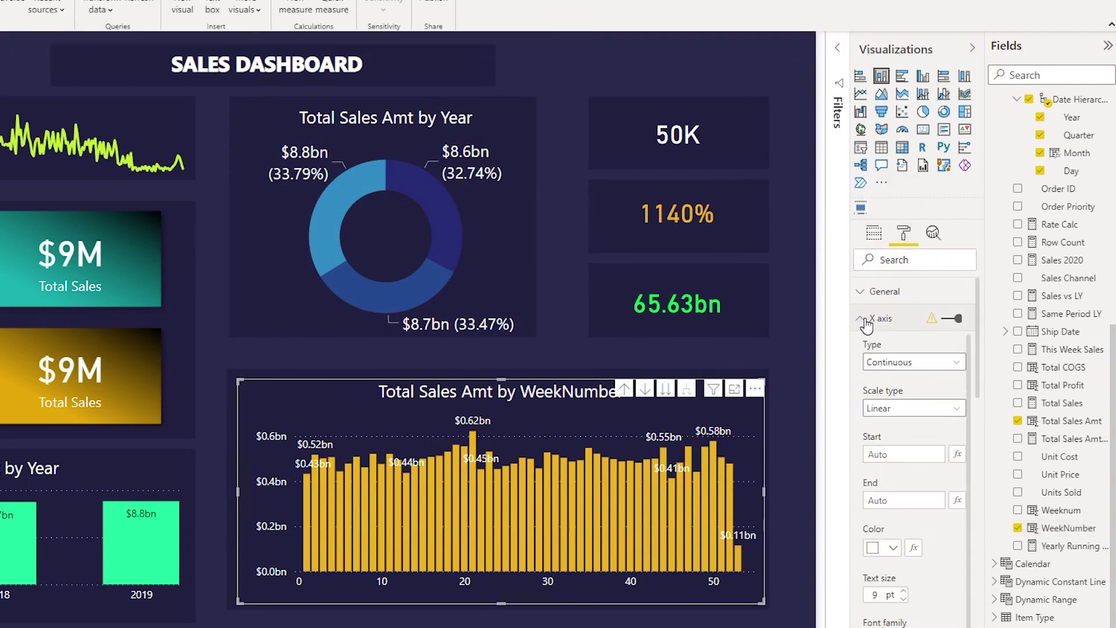
left_click(898, 365)
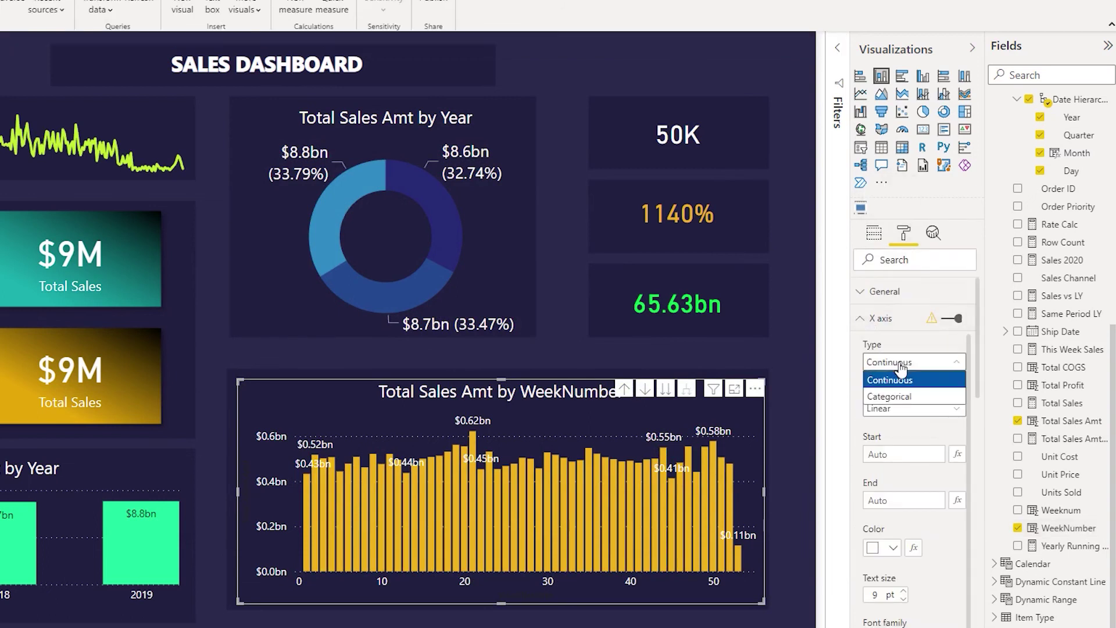
left_click(900, 394)
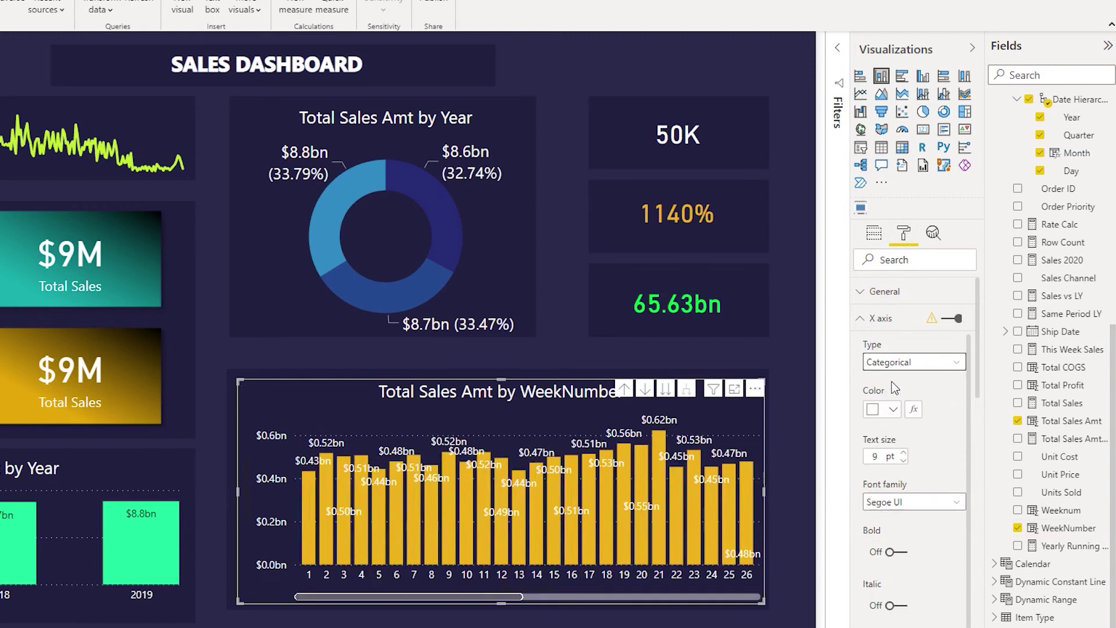
- Try a Continuous X axis type, then return it to Categorical
left_click(898, 363)
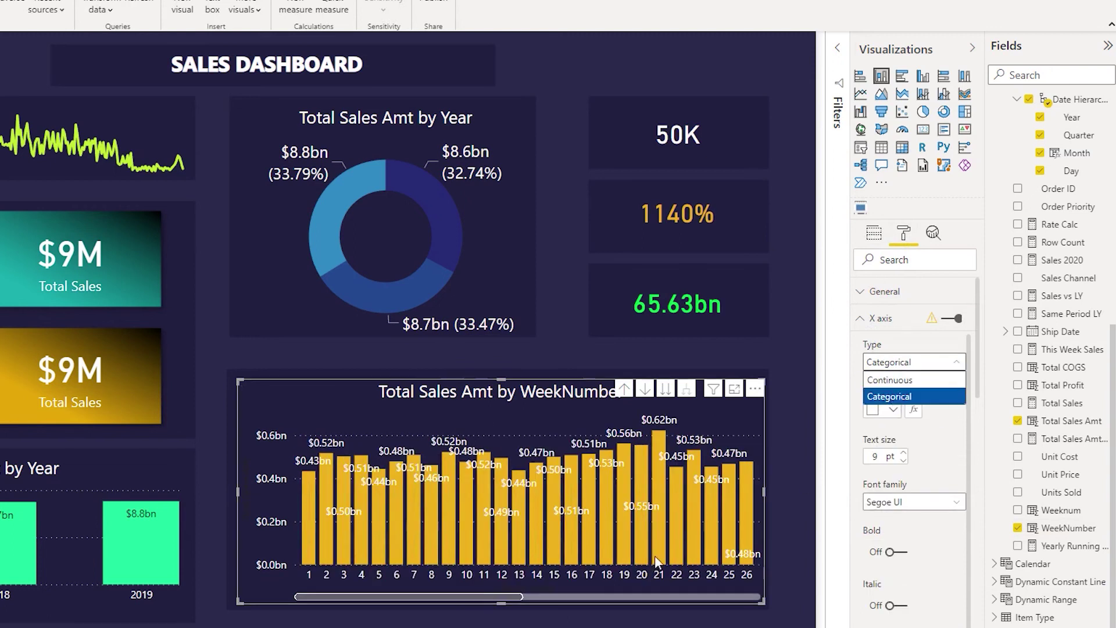
left_click_drag(448, 594, 369, 598)
left_click(897, 380)
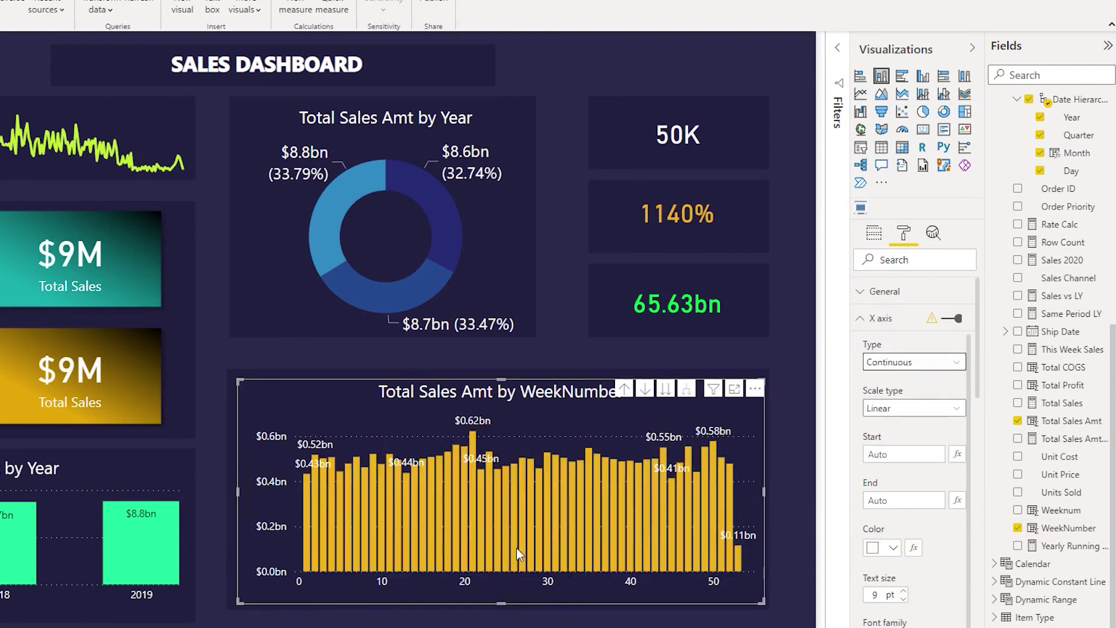
left_click(898, 366)
left_click(906, 398)
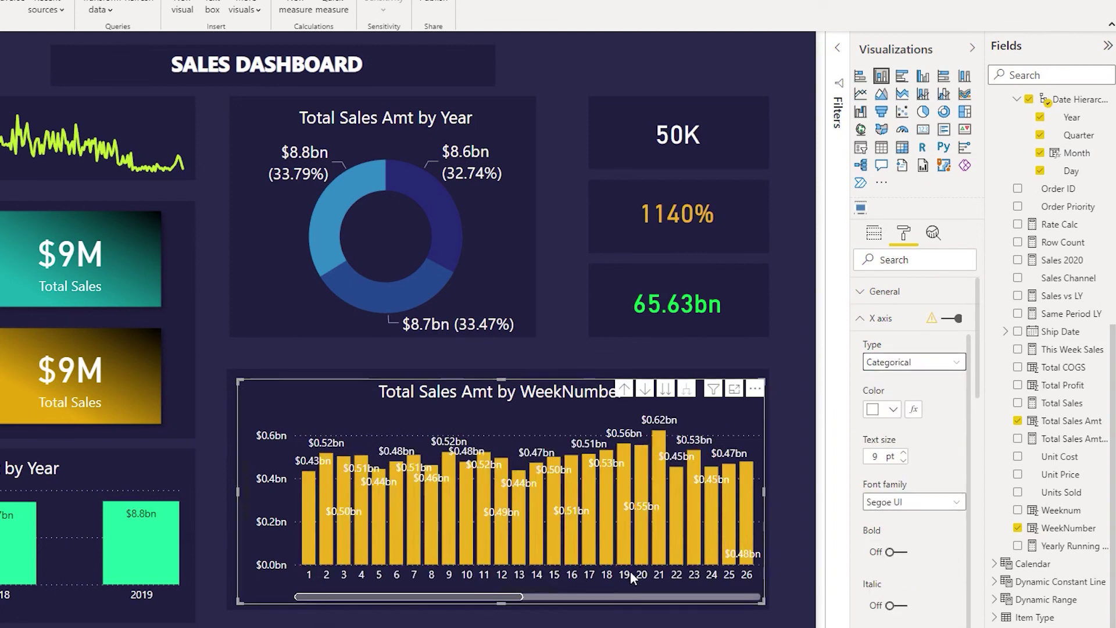
left_click(754, 389)
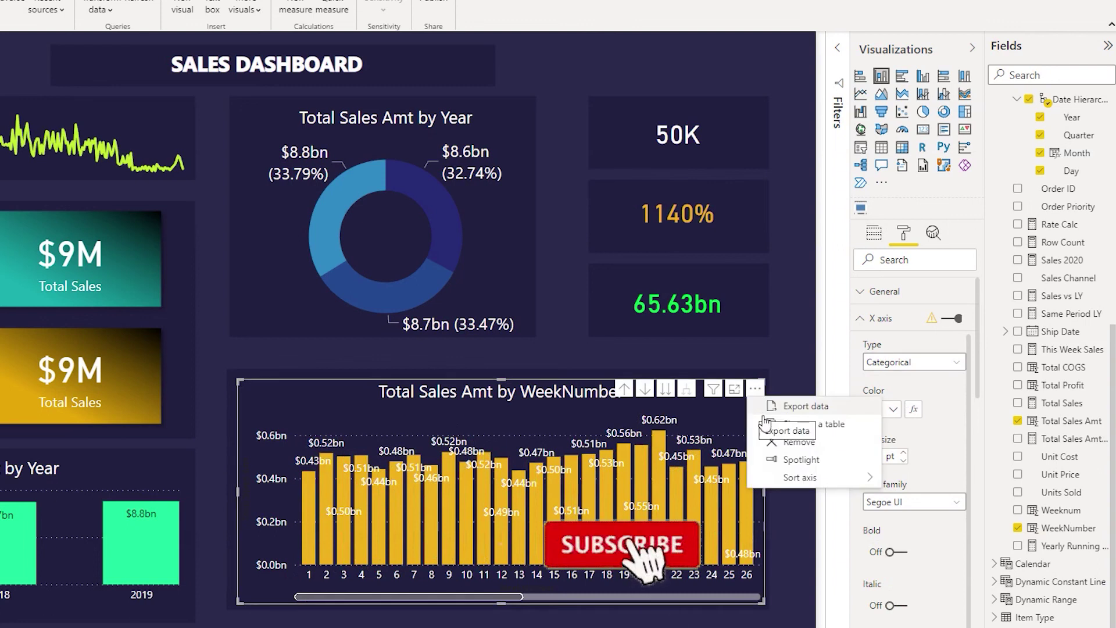
mouse_move(797, 479)
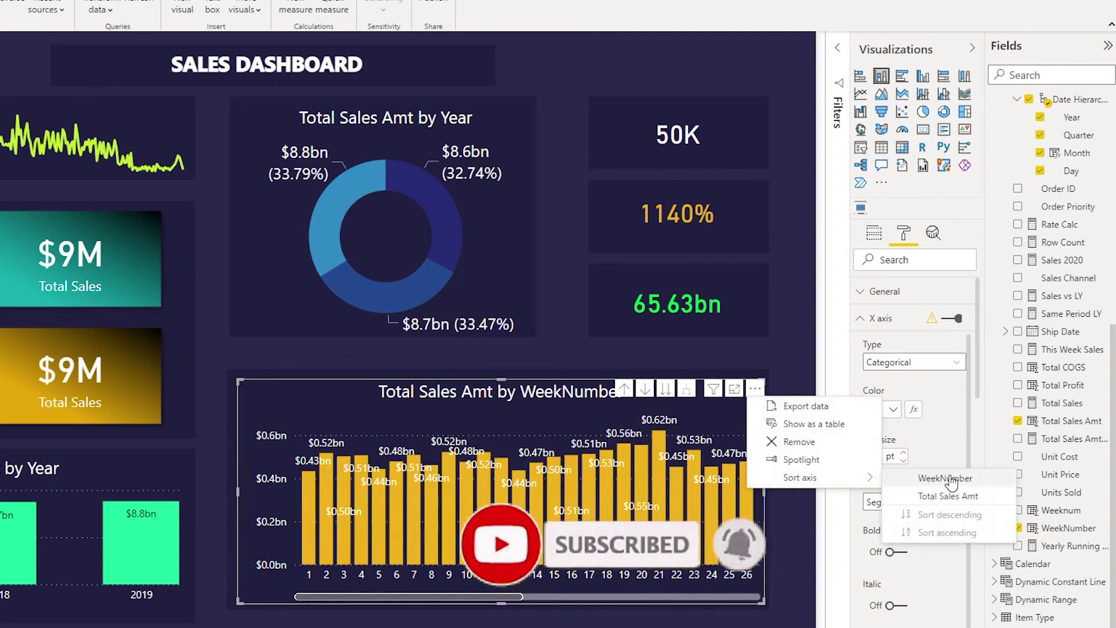
left_click(949, 514)
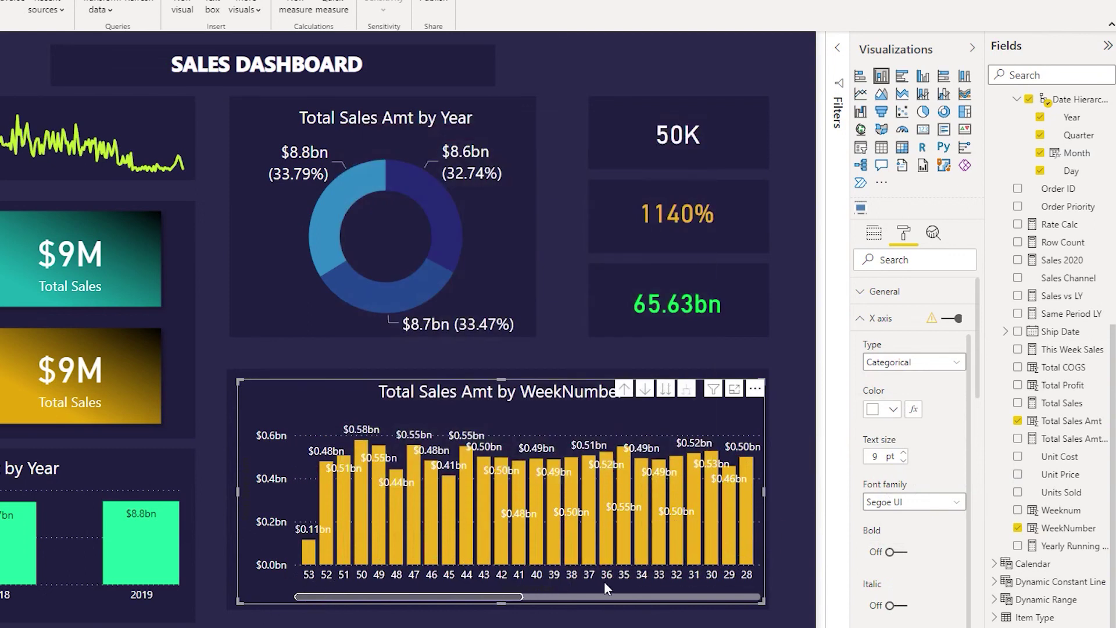
left_click(754, 388)
mouse_move(806, 482)
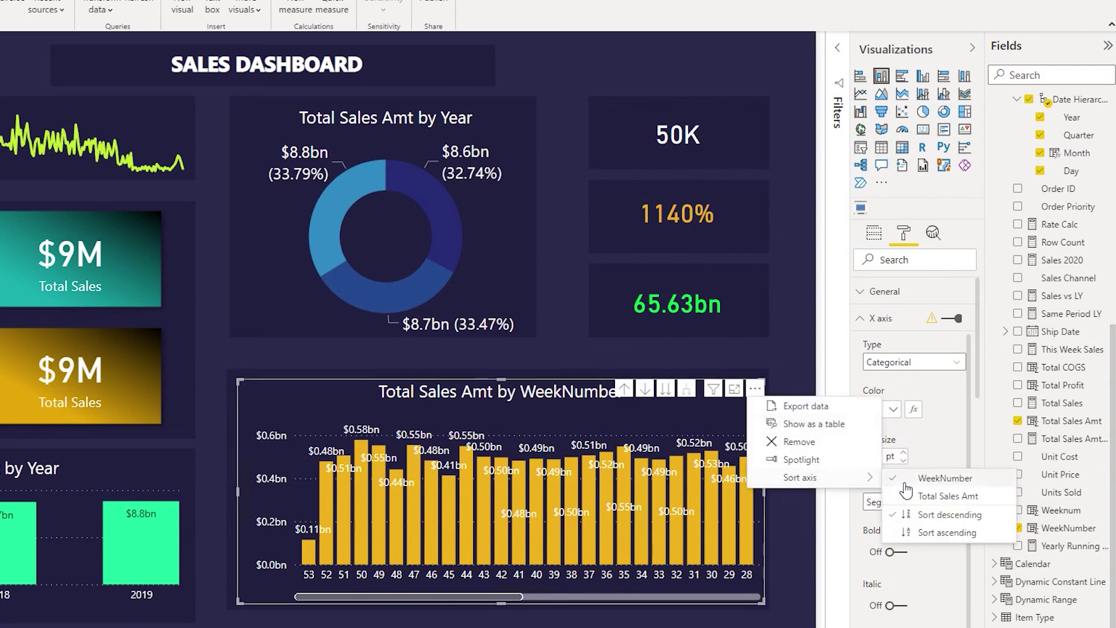
key("Return")
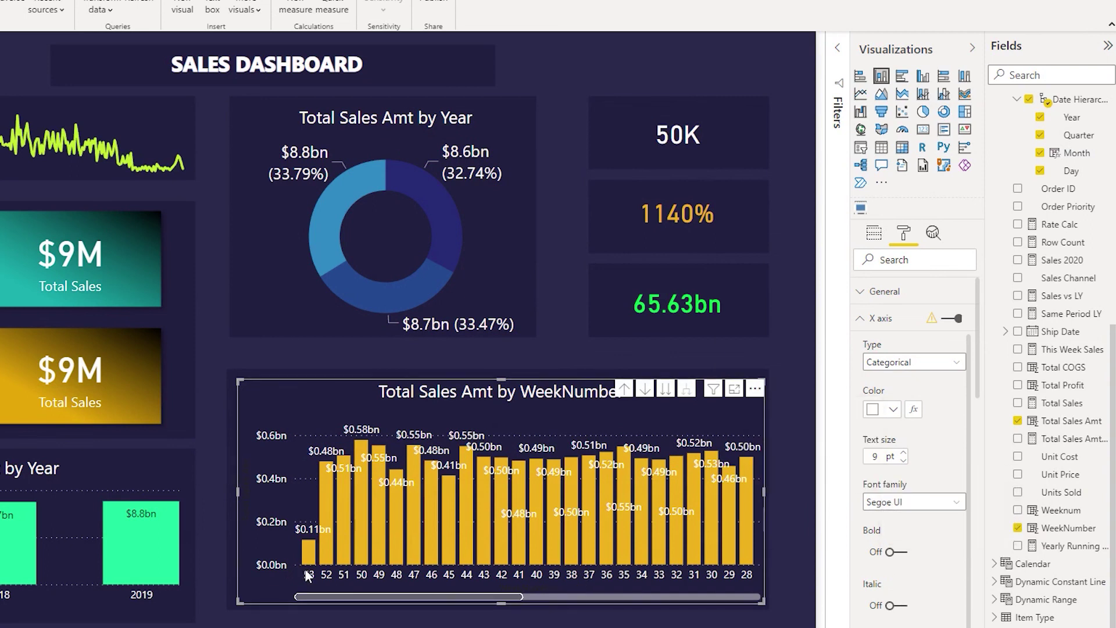